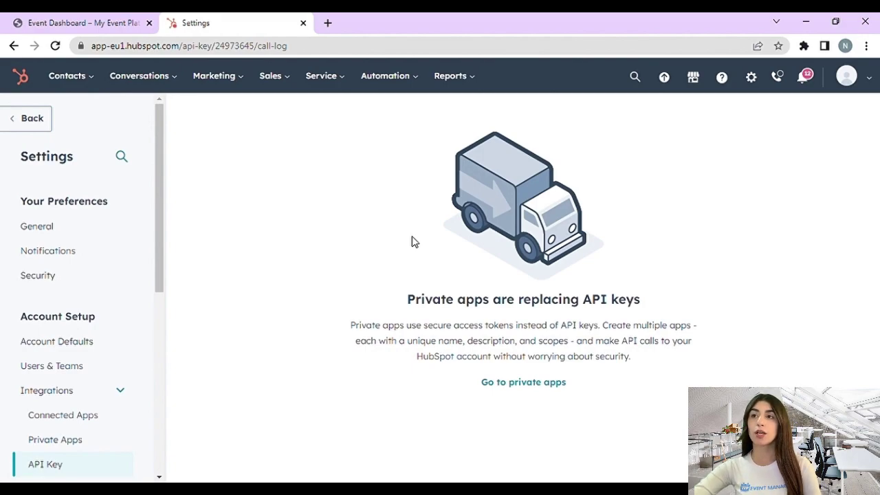
Step: Go from HubSpot settings via Integrations > API Key to the Private apps page
click(752, 78)
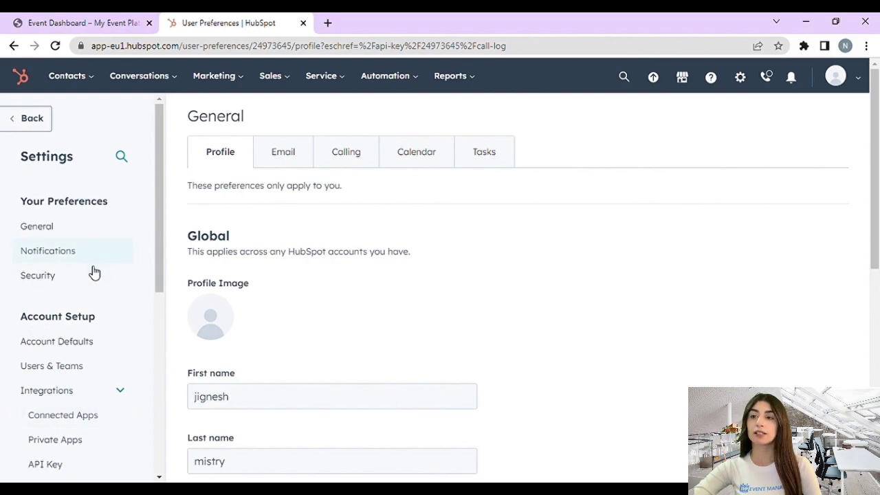
scroll(96, 364, down, 1)
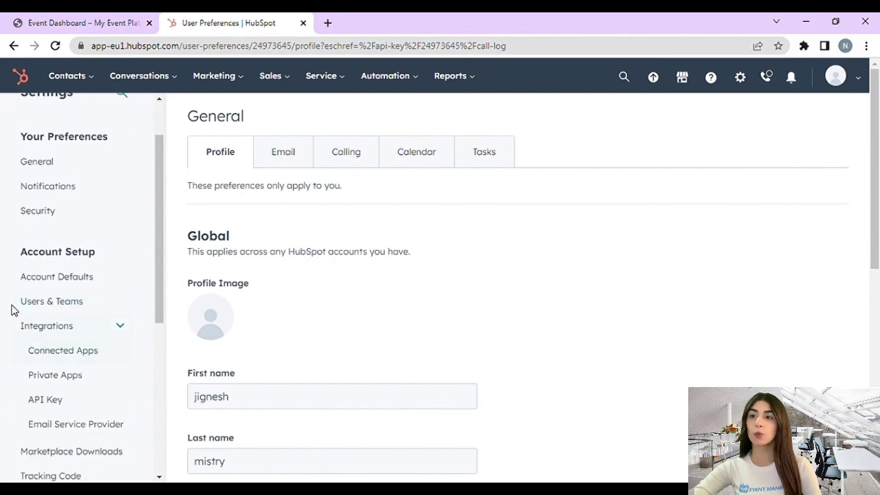
click(46, 402)
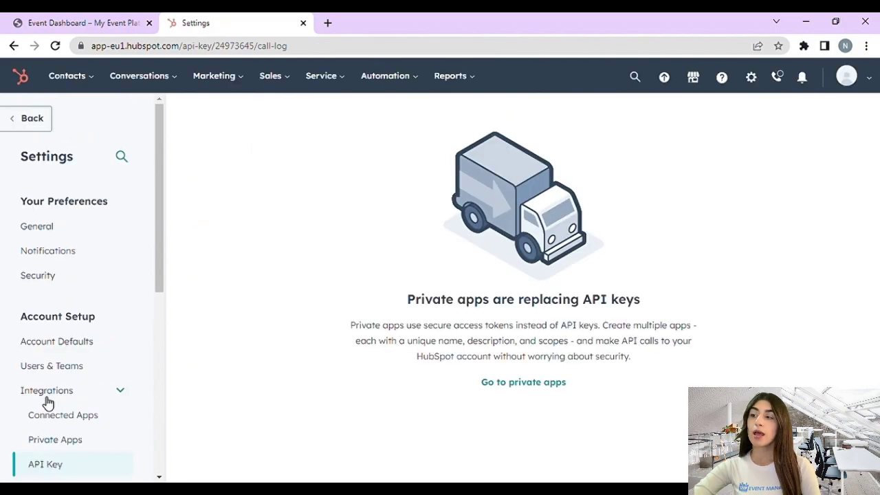
drag(475, 377, 574, 421)
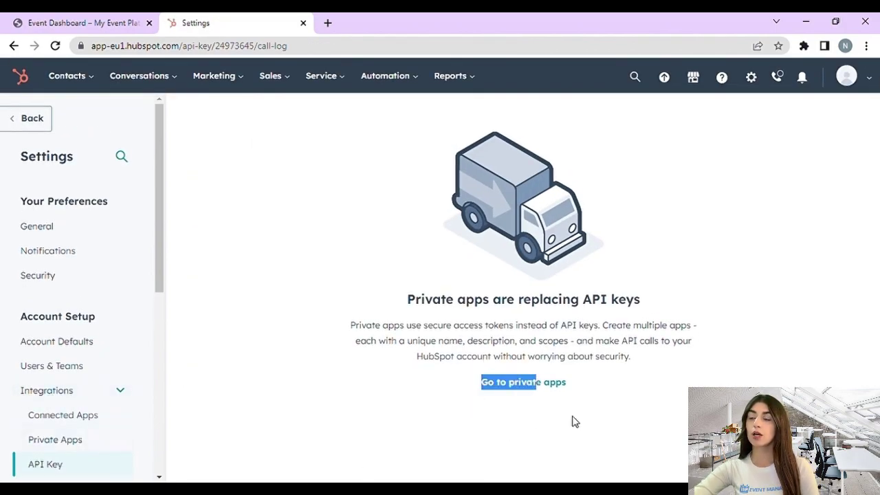
click(576, 405)
drag(576, 383, 482, 390)
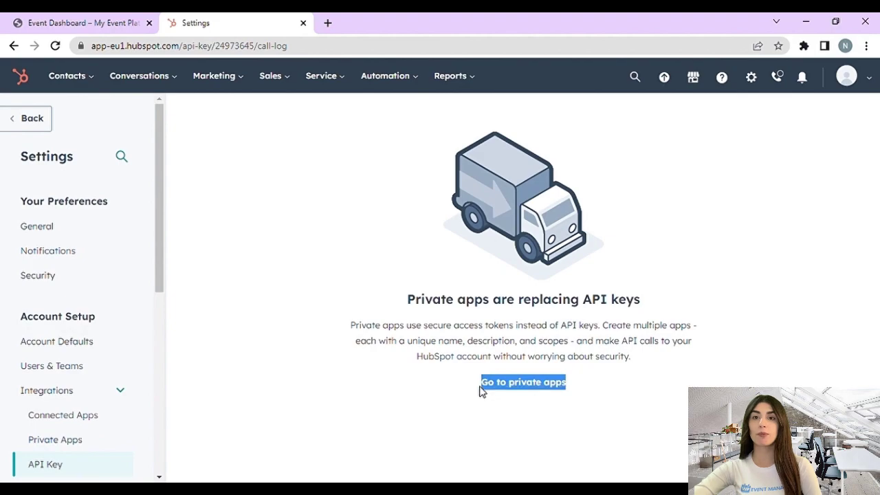
click(515, 389)
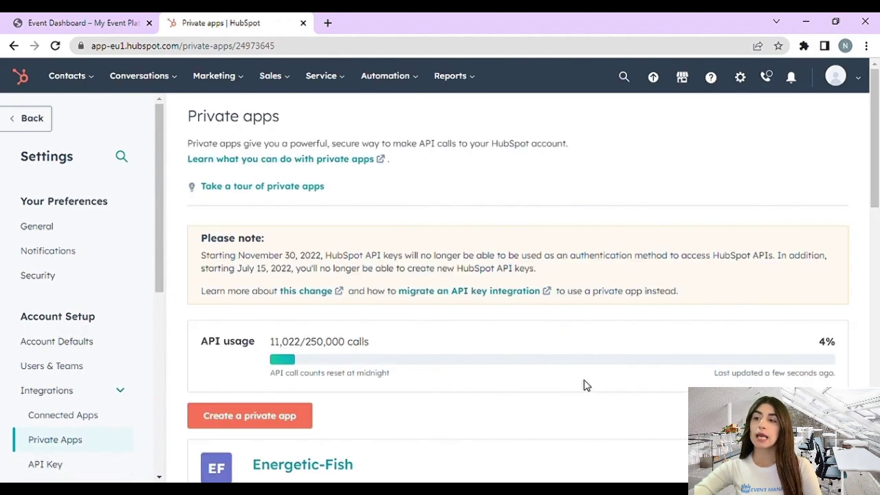
scroll(290, 359, down, 1)
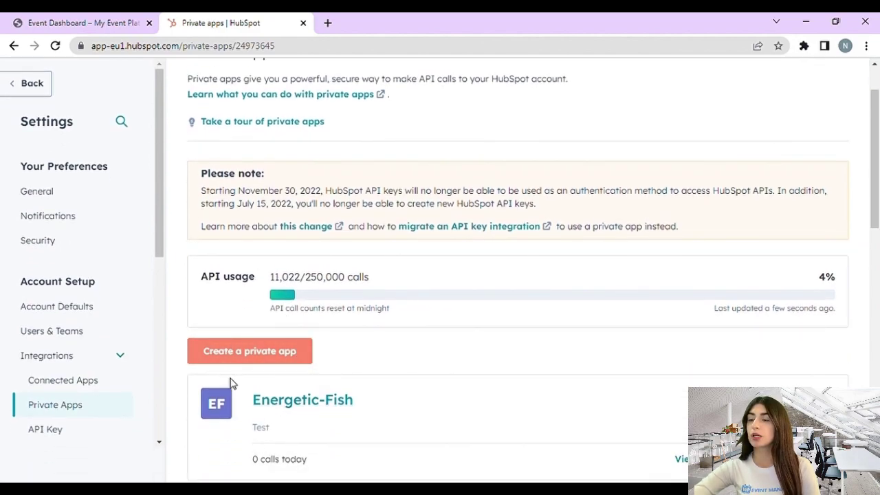
Step: Create a private app, auto-named Irate-Hamburger, described as 'An interactive app for everyone'
click(260, 353)
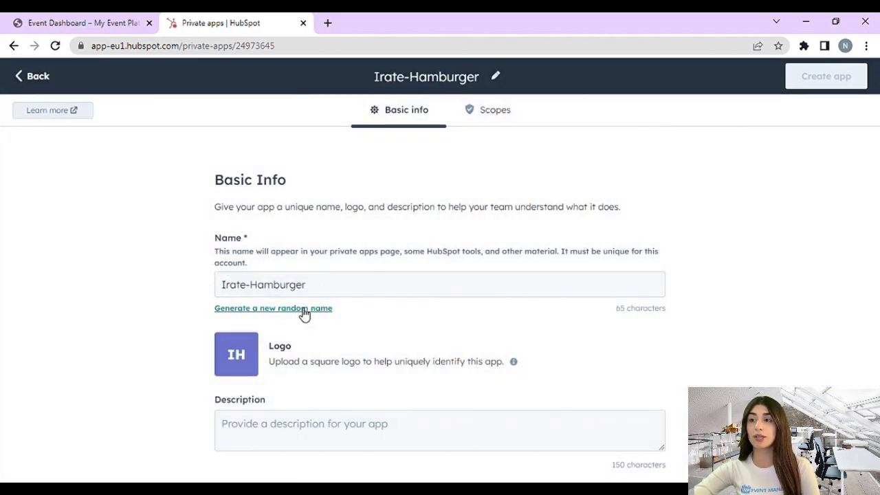
click(272, 430)
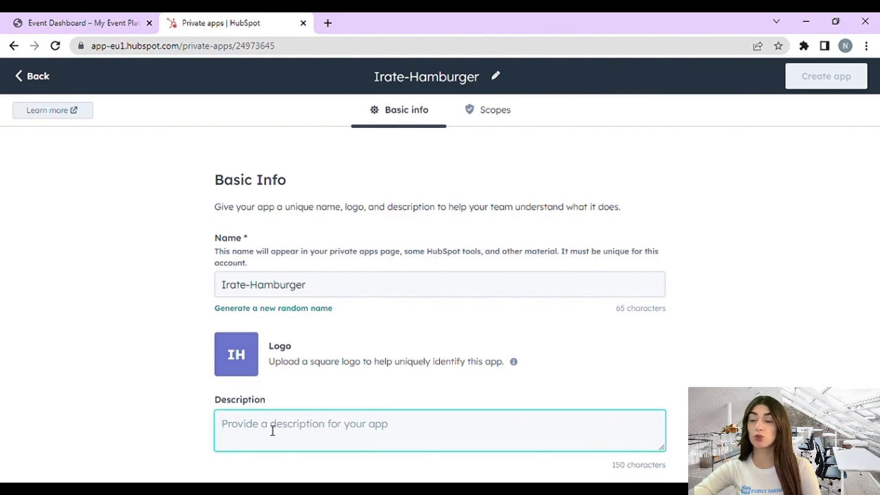
text(A)
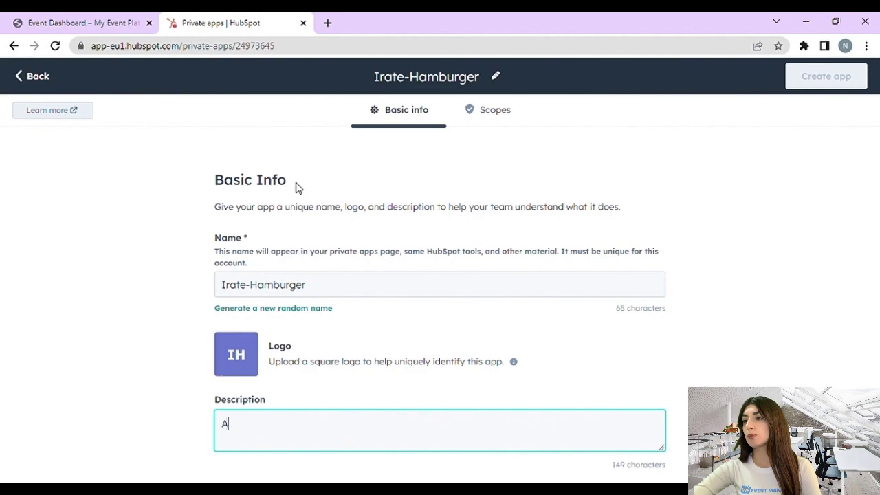
text(n interacti)
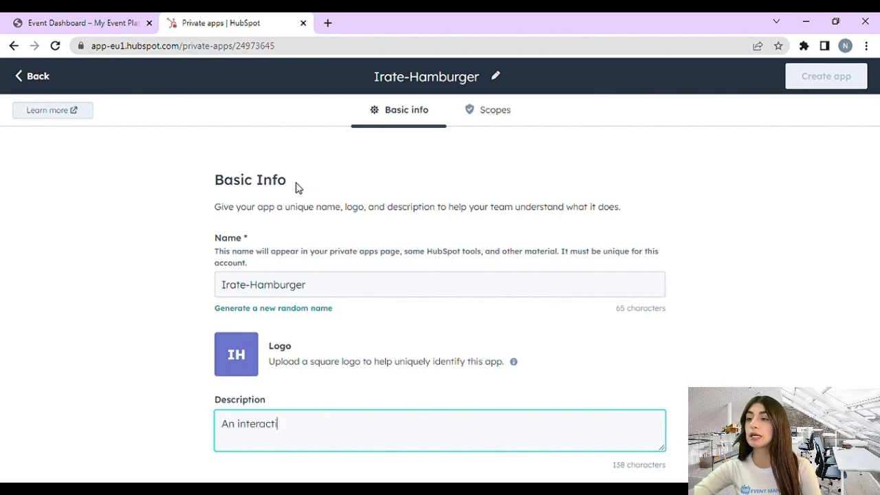
text(ve app fo)
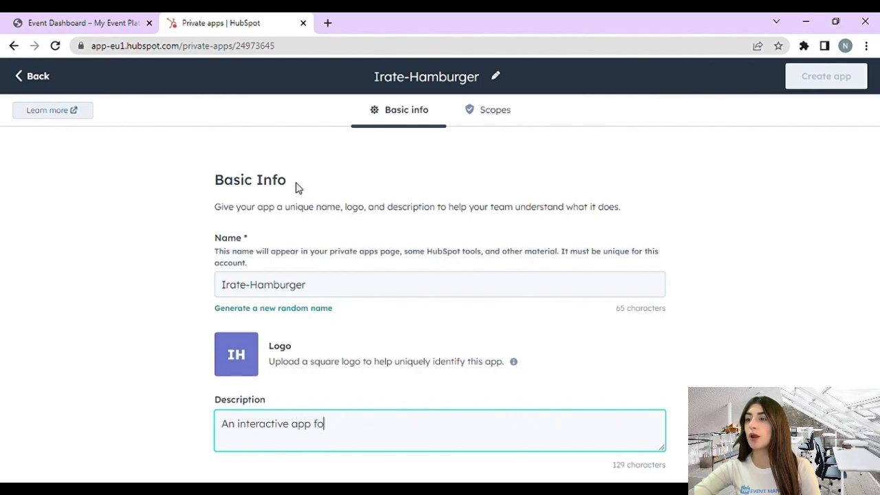
text(r everyone)
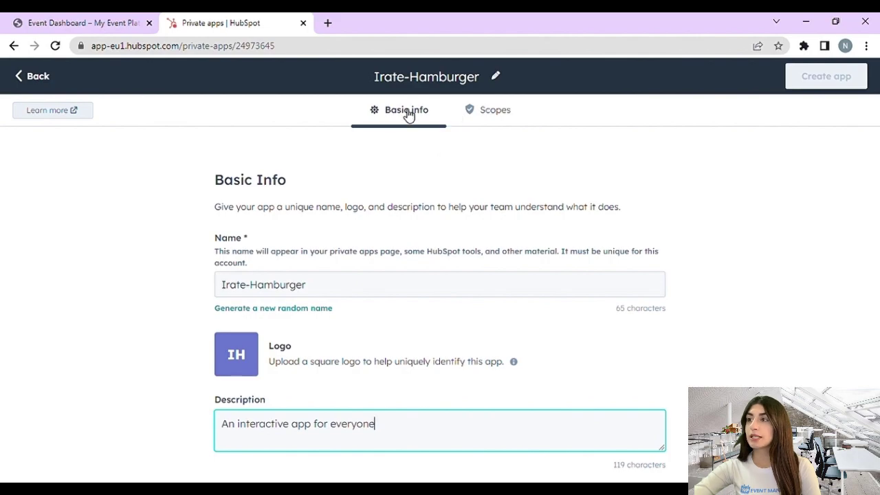
Step: Grant CRM scopes: lists read/write, companies and contacts read, custom objects and deals write
click(487, 111)
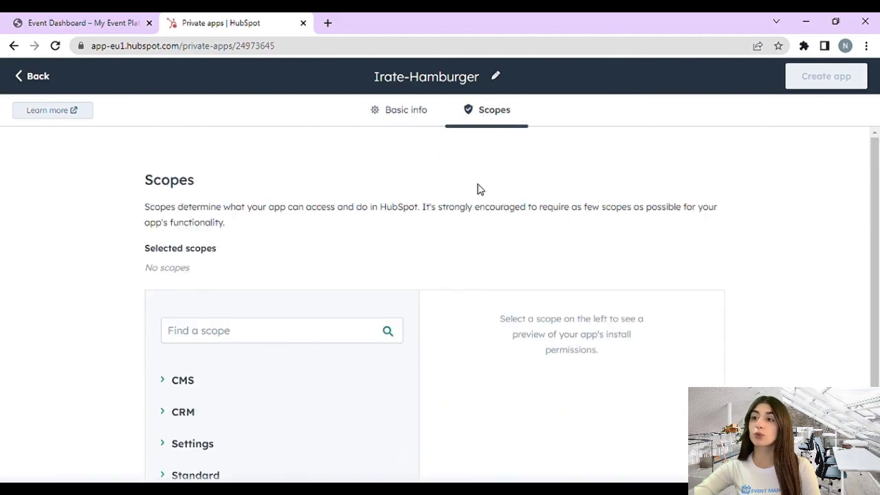
scroll(255, 387, down, 1)
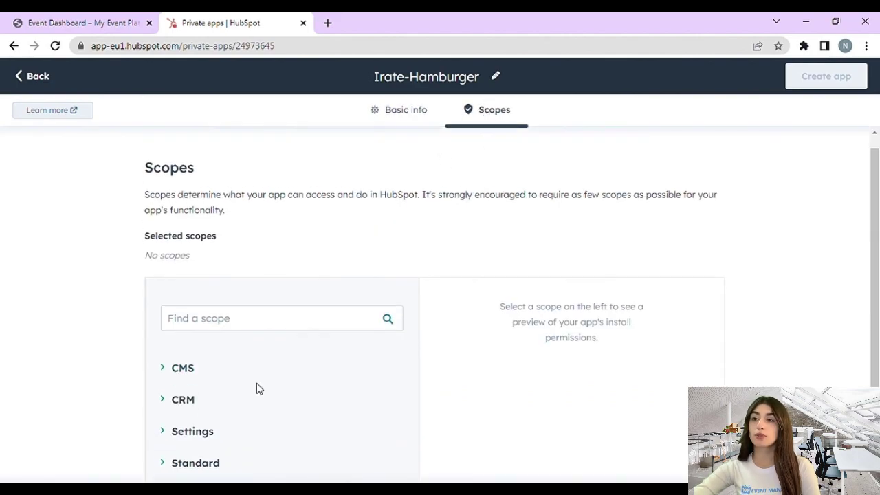
click(186, 398)
scroll(189, 385, down, 3)
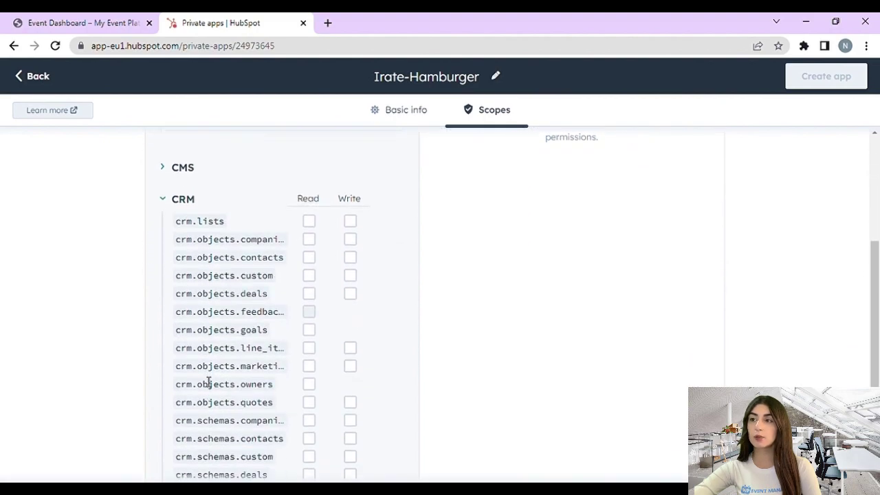
click(311, 224)
click(352, 223)
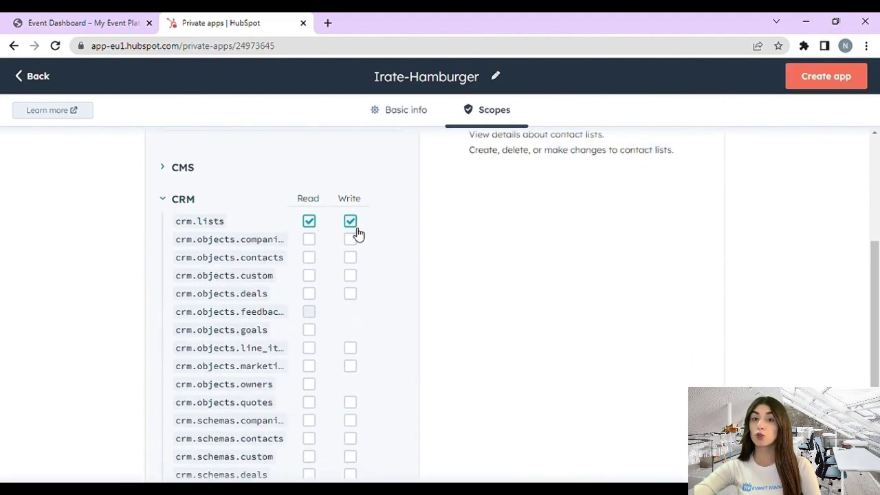
click(308, 240)
click(308, 257)
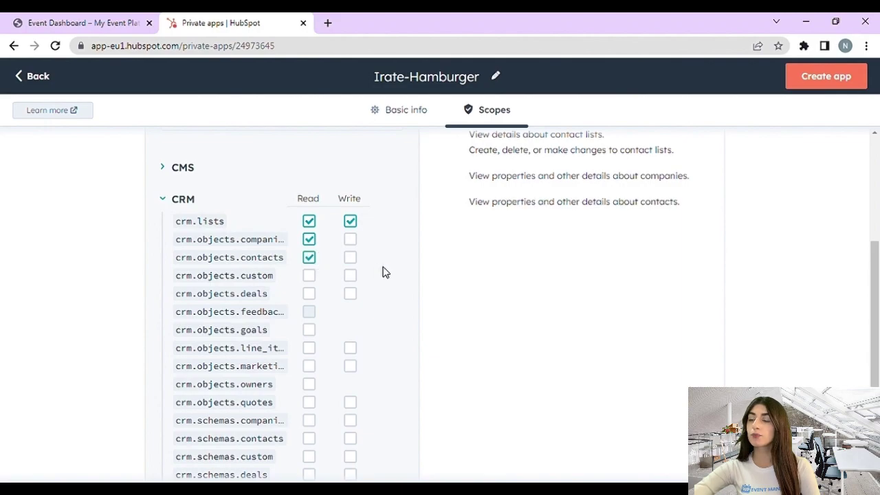
click(350, 275)
click(350, 294)
scroll(584, 253, up, 4)
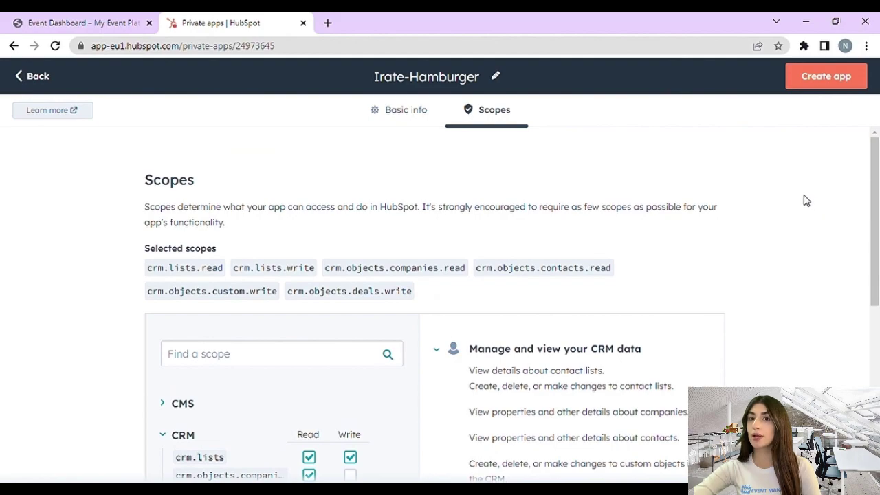
Step: Confirm creating the Irate-Hamburger app, then reveal and copy its access token
click(825, 77)
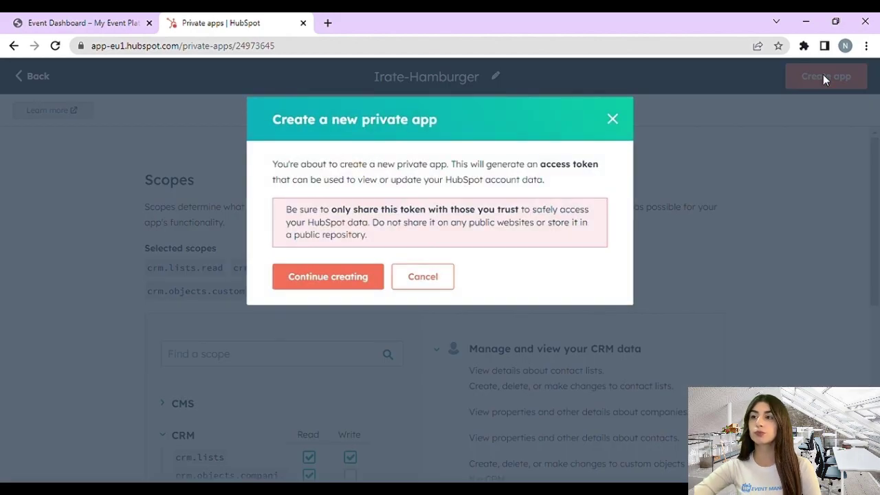
click(314, 289)
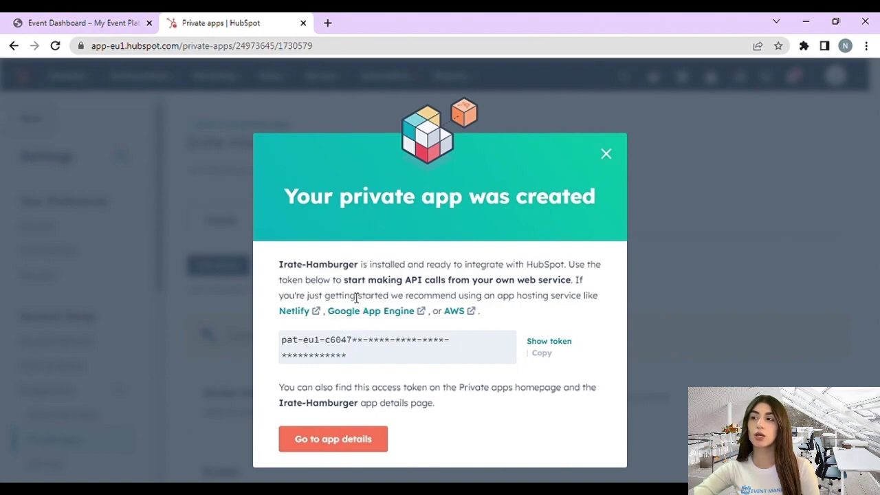
click(562, 343)
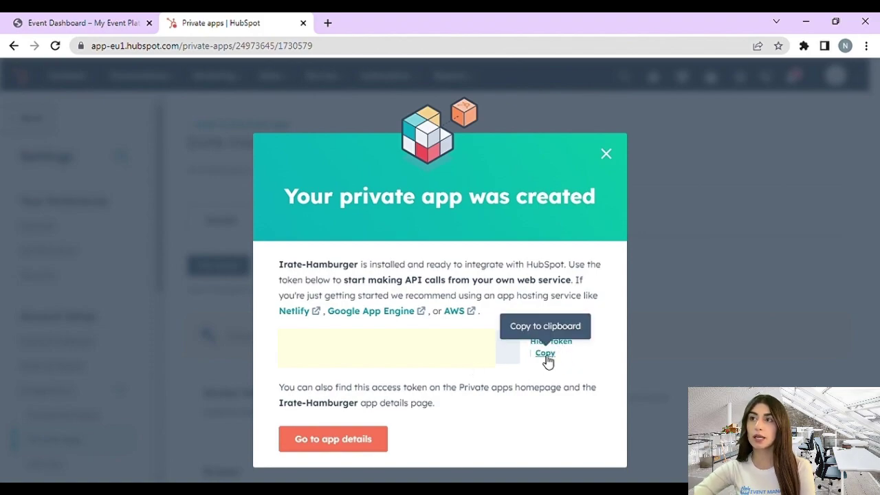
click(546, 356)
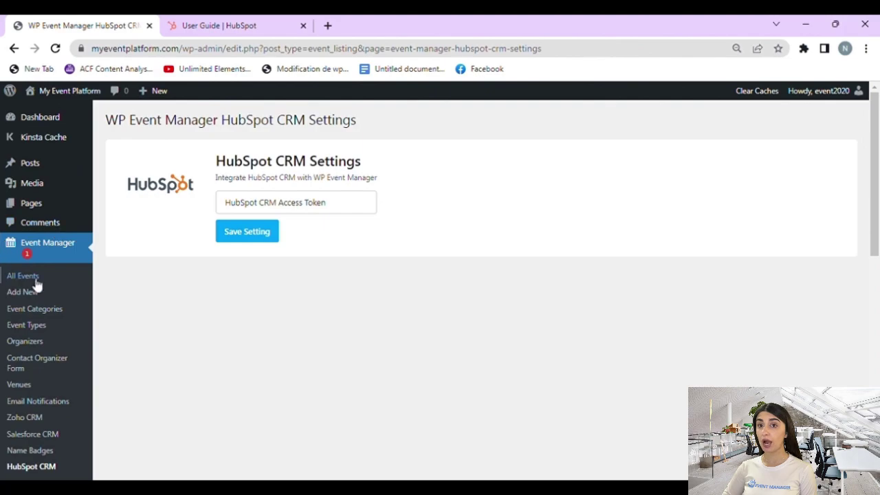
Step: Paste the HubSpot access token into WP Event Manager's HubSpot CRM settings and save
scroll(55, 254, down, 4)
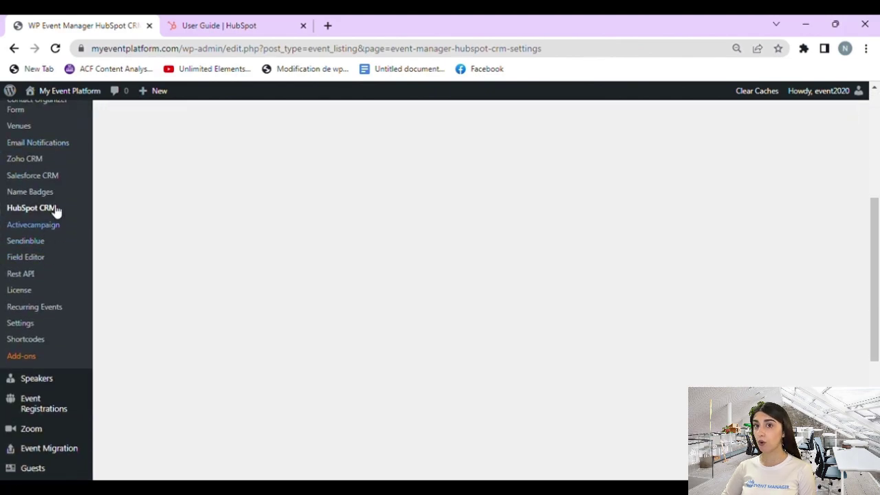
scroll(255, 232, up, 4)
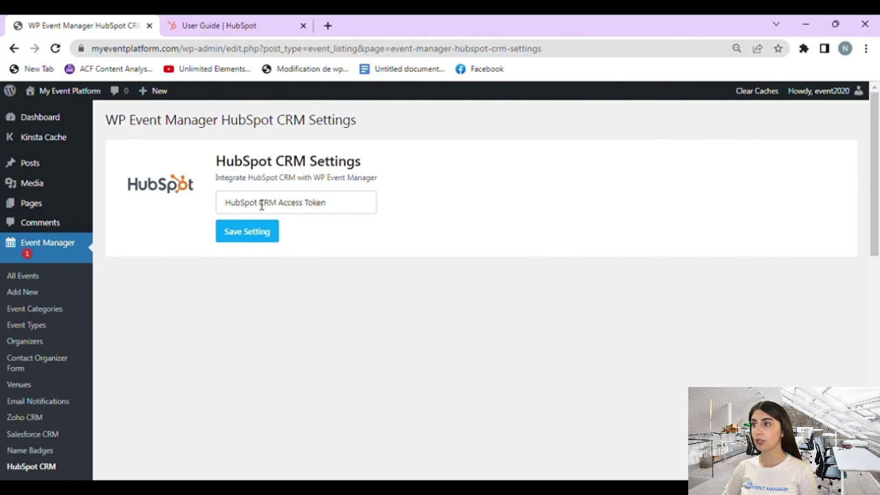
click(271, 205)
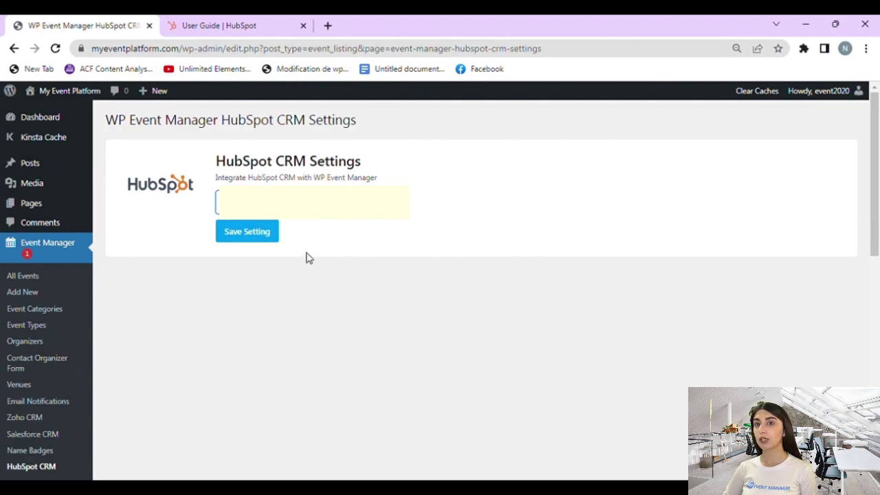
click(258, 234)
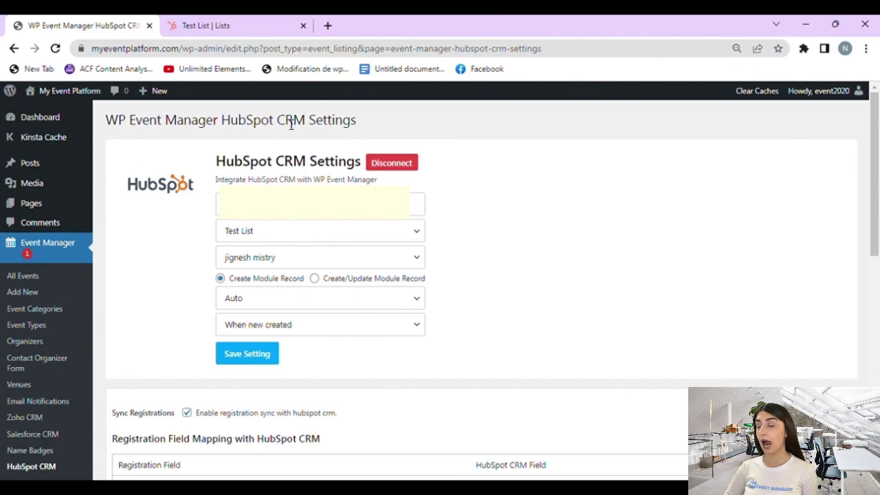
Step: Keep Test List as the target, set the trigger to 'When new created', and save
click(272, 235)
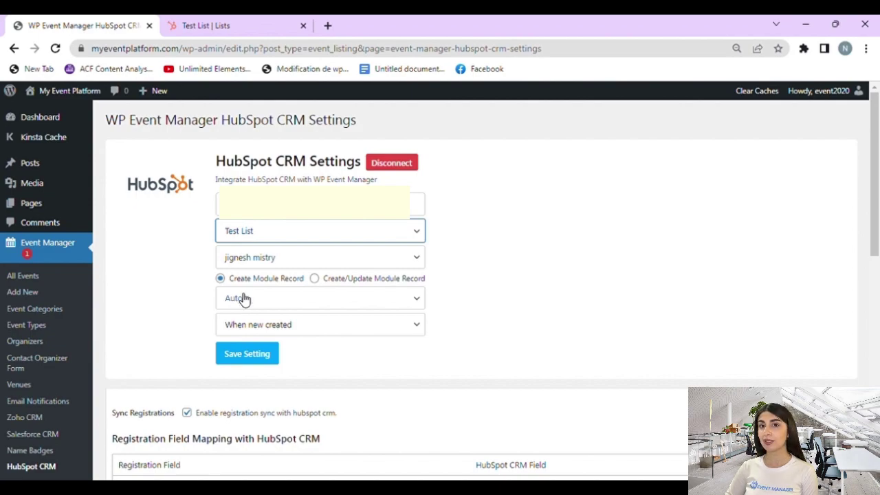
click(383, 320)
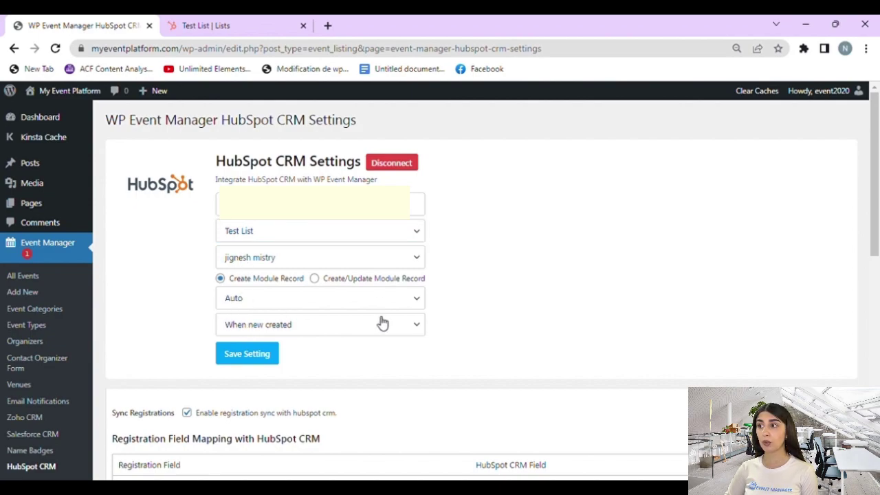
click(268, 354)
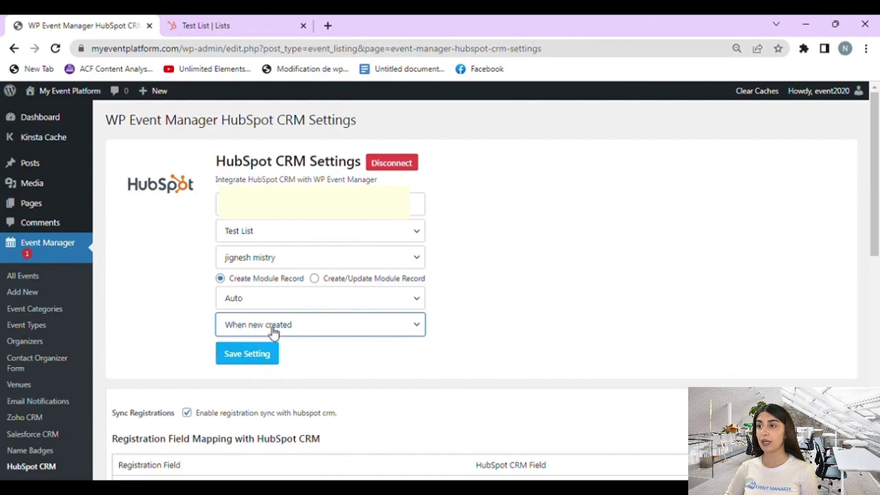
click(269, 354)
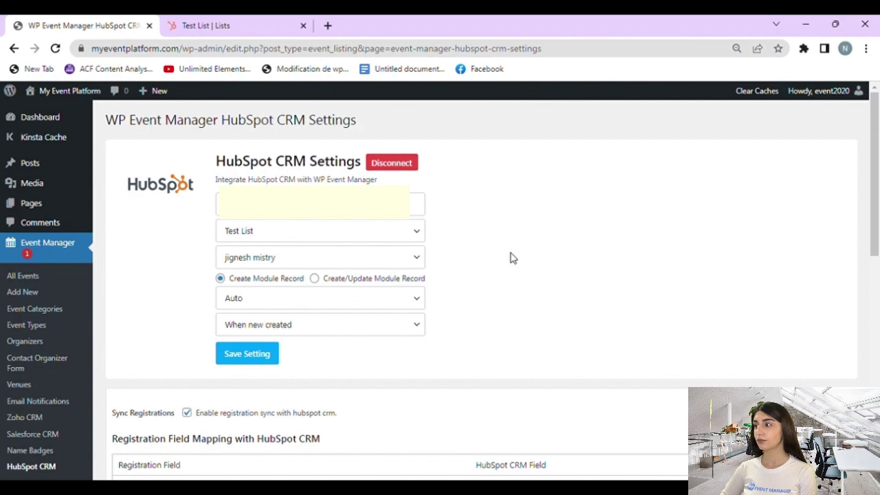
Step: Open the Guests > Add Group form from the WordPress admin sidebar
scroll(218, 370, down, 2)
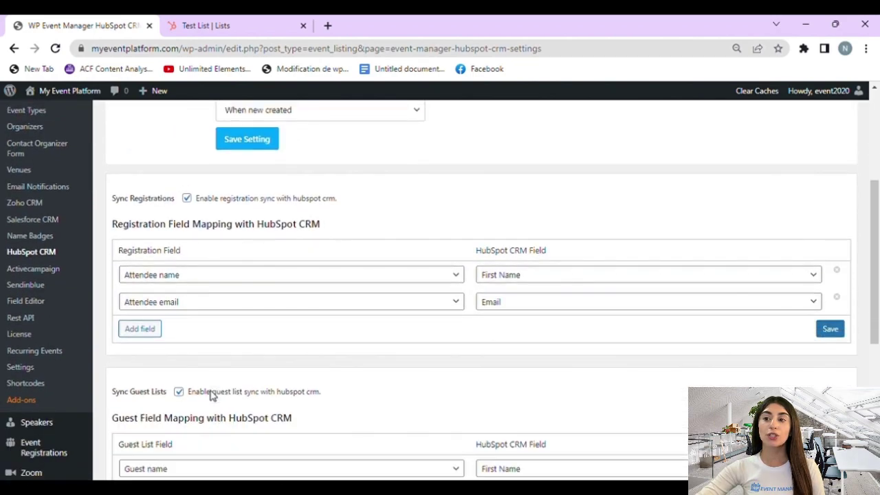
scroll(211, 395, down, 4)
mouse_move(16, 276)
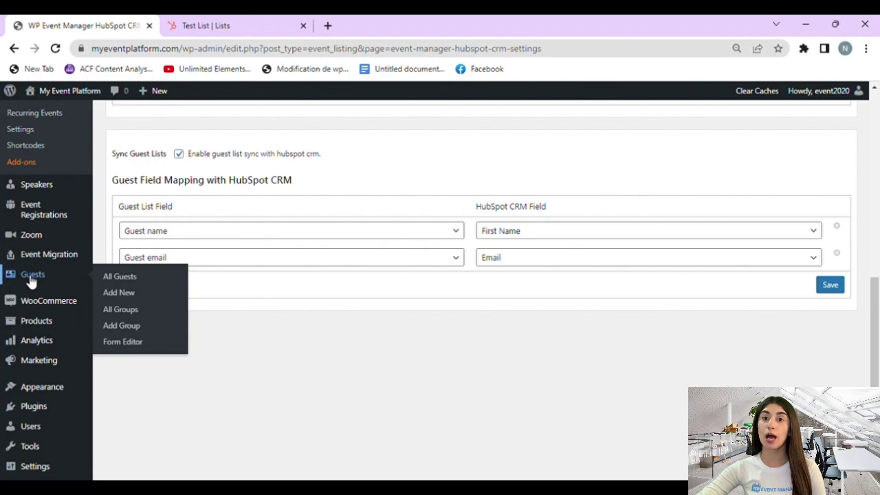
click(125, 327)
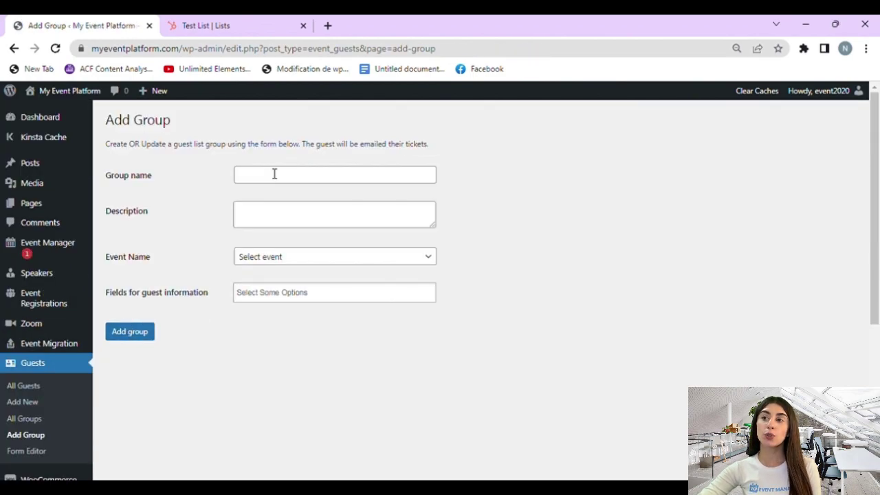
Step: Name the group 'Hubspot' with the description 'an interactive group for everyone'
click(274, 174)
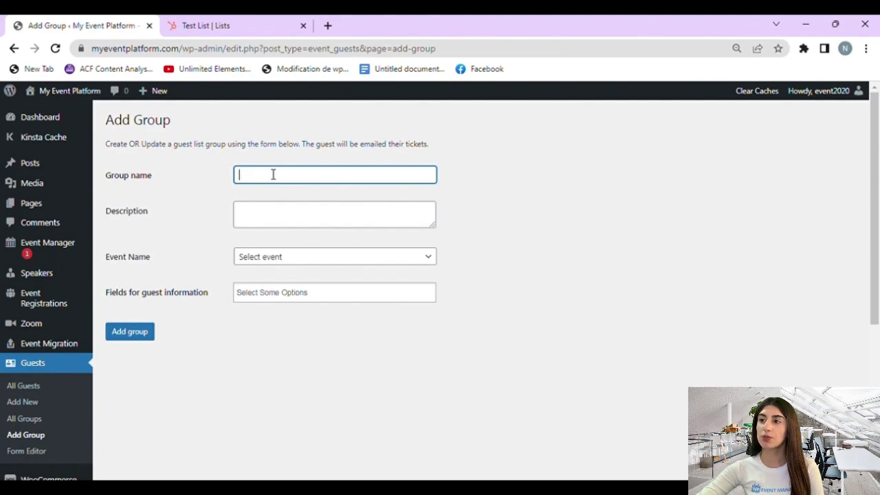
text(H)
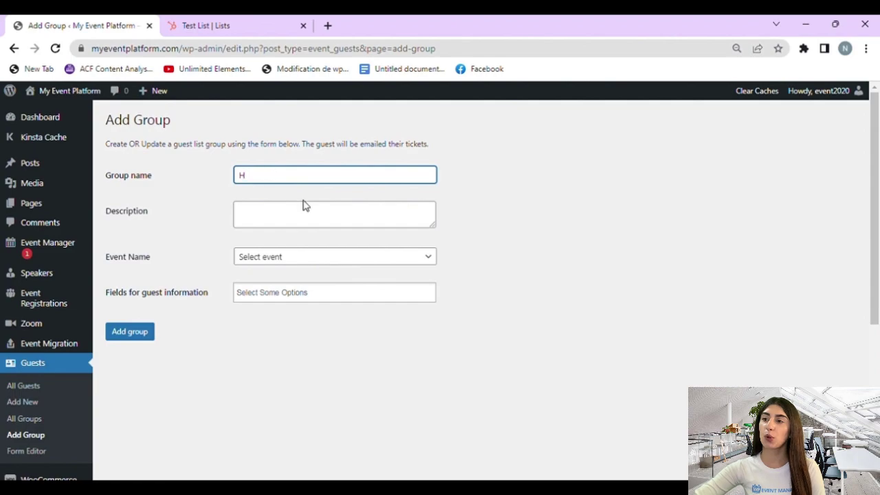
text(ubspot)
click(274, 226)
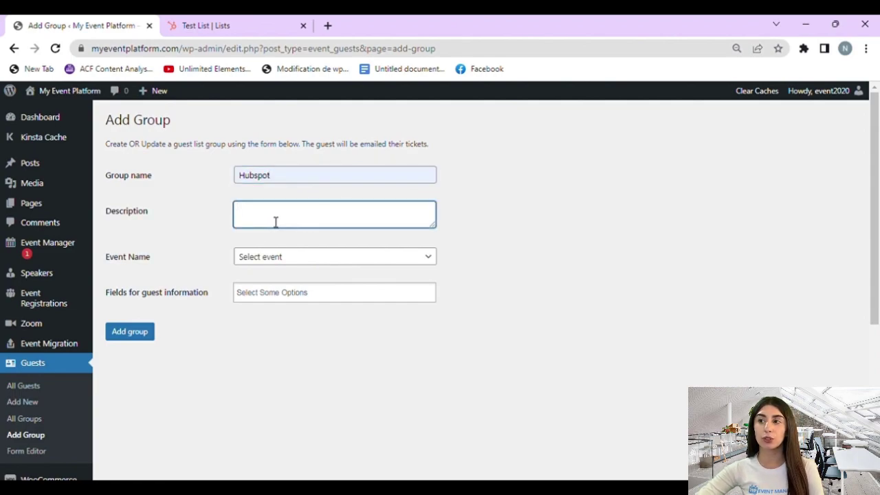
text(an interactive g)
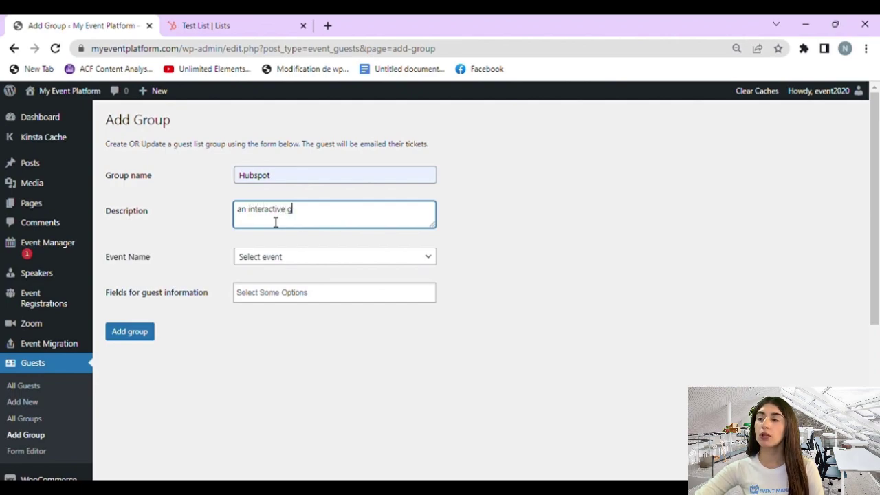
text(roup for e)
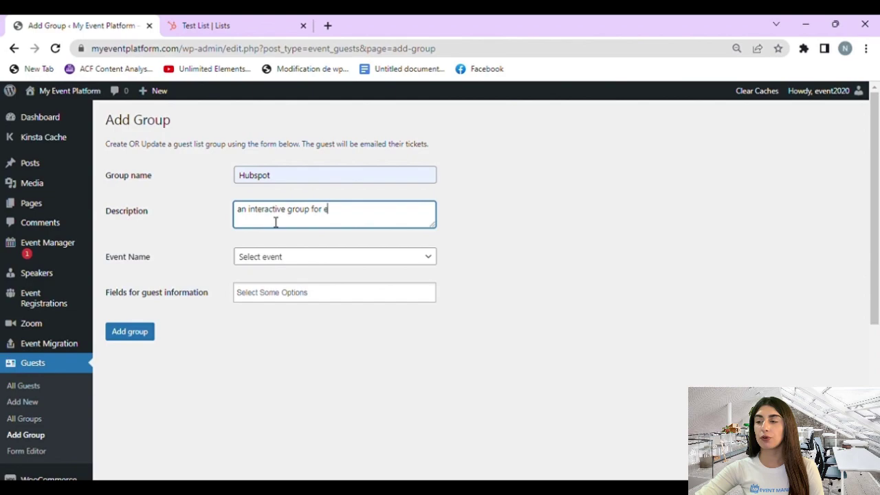
text(veryone)
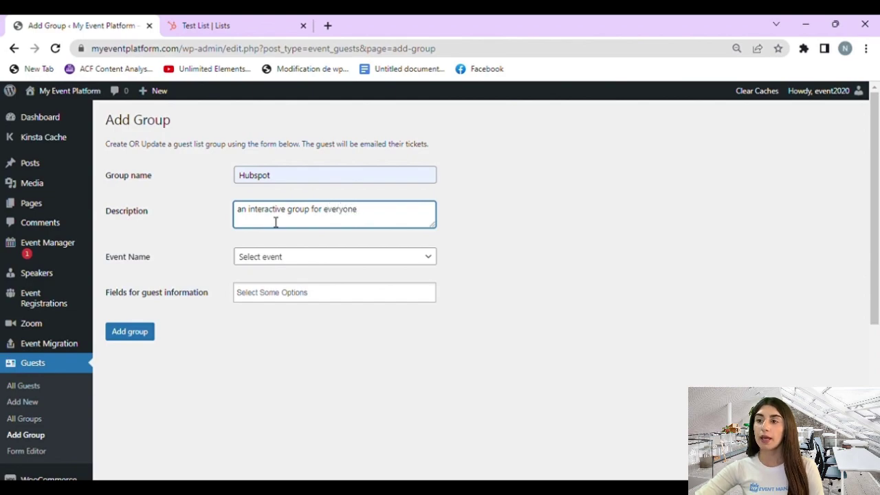
Step: Assign the group to Social Media Marketing, add Guest name and Guest email fields, and save
click(324, 261)
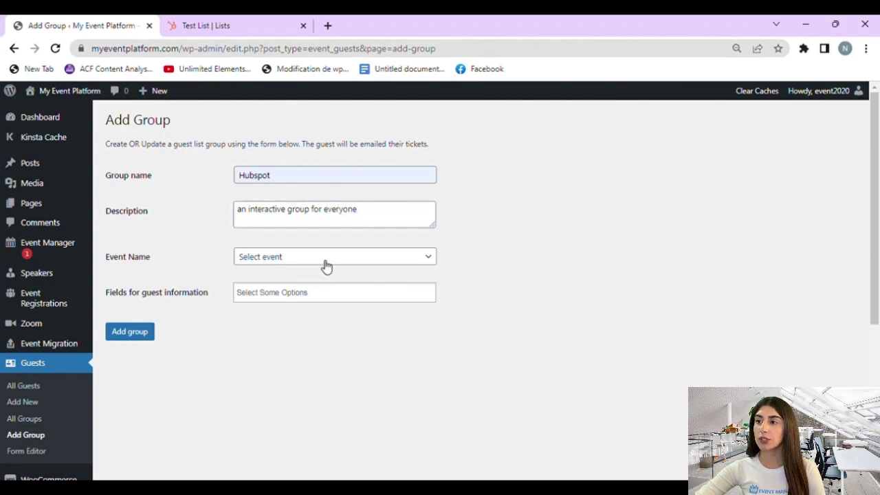
click(284, 69)
click(299, 294)
click(296, 309)
click(320, 296)
click(318, 323)
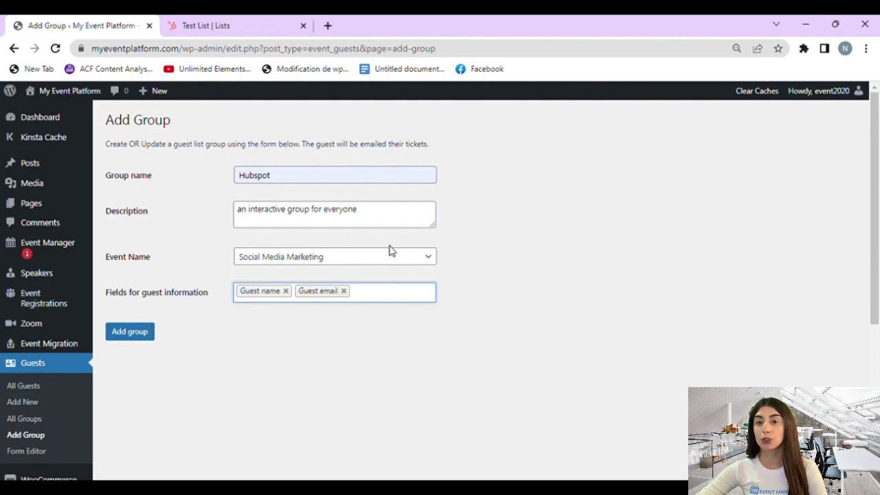
click(115, 338)
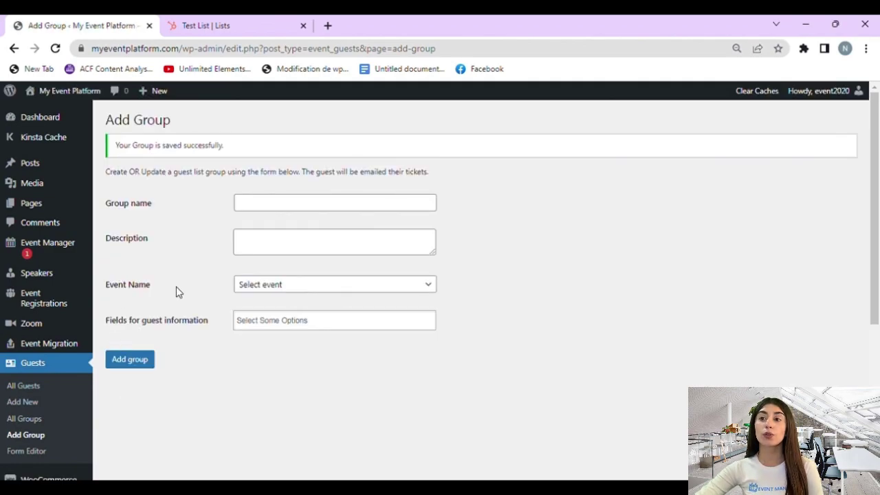
Step: Add a new guest titled with the guest's name, filling in the guest name and e-mail fields
scroll(138, 319, down, 3)
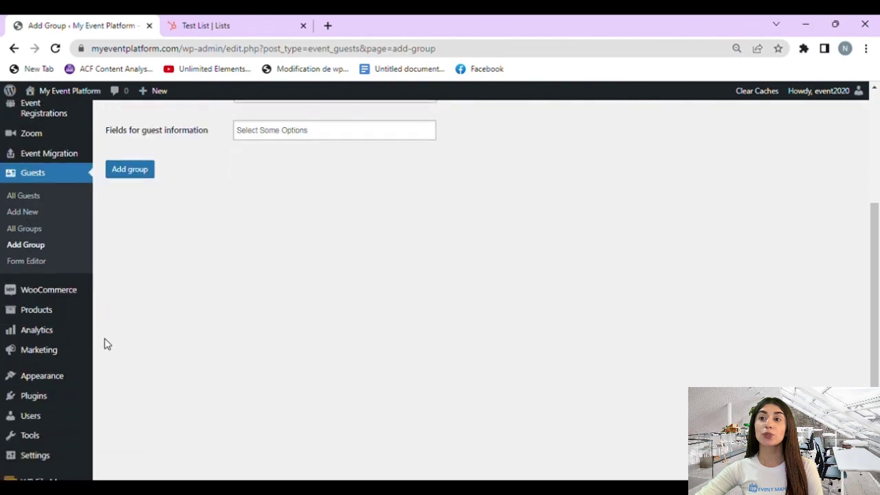
click(22, 209)
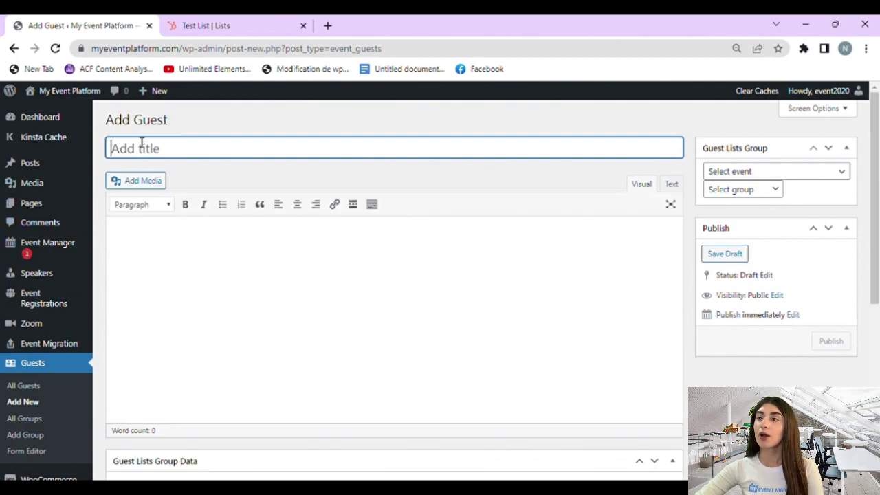
text(Hanry)
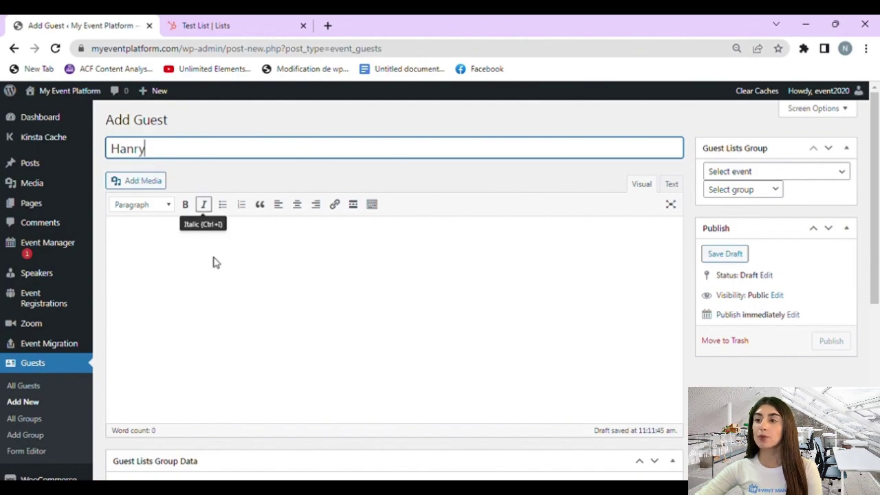
scroll(210, 258, down, 3)
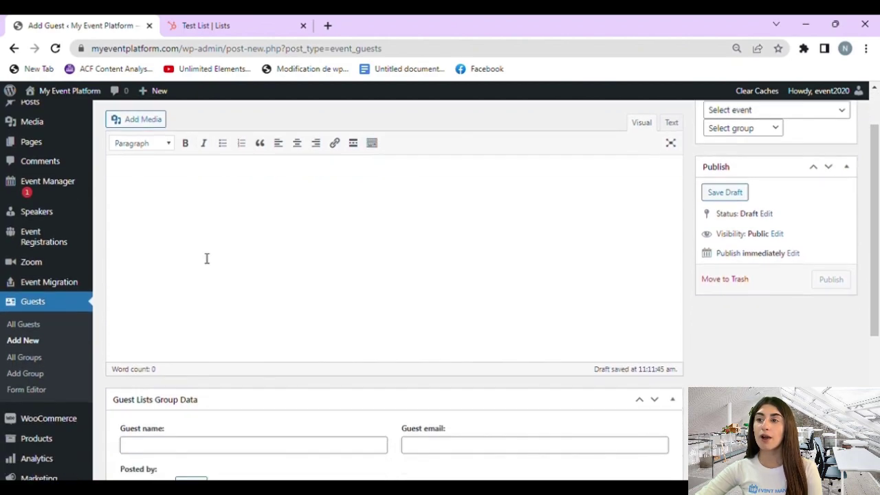
scroll(209, 254, down, 2)
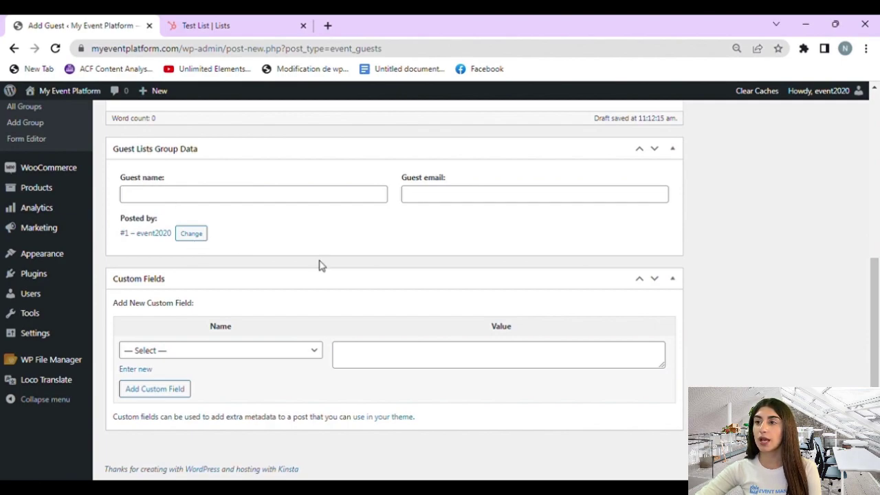
click(297, 198)
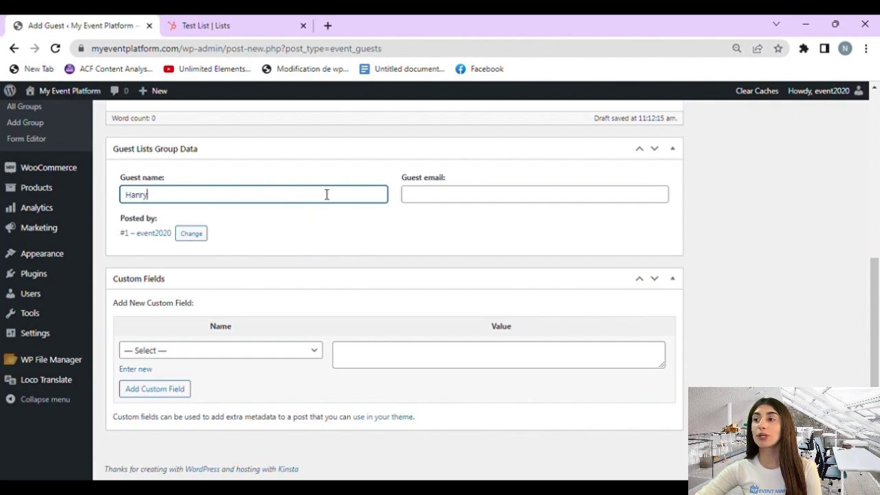
click(568, 200)
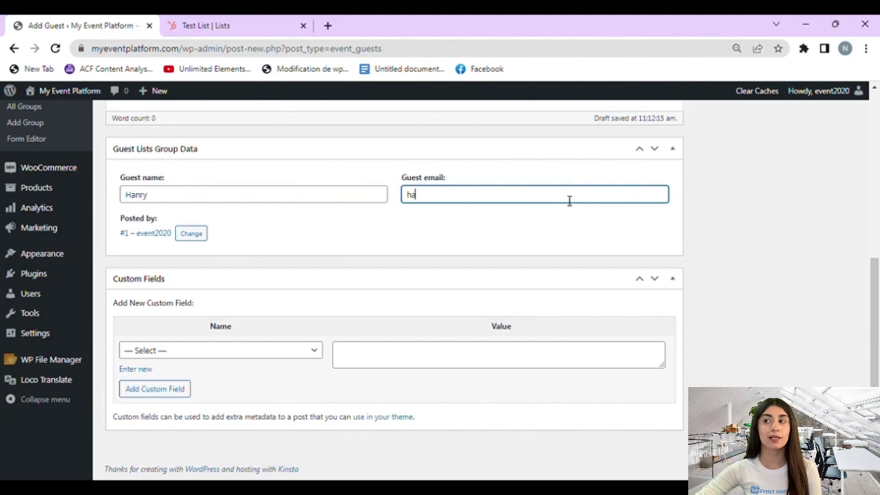
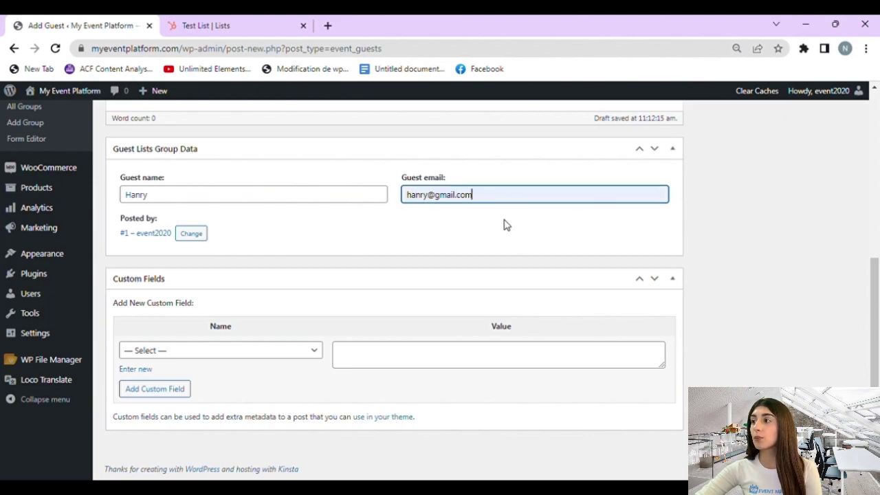
scroll(808, 176, up, 4)
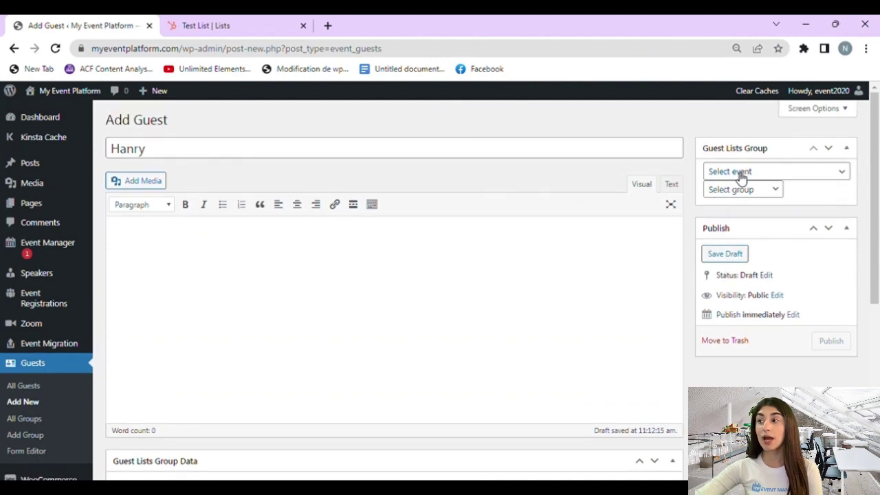
Step: Put the guest in Social Media Marketing's Hubspot group, publish, and view HubSpot's Test List
click(740, 172)
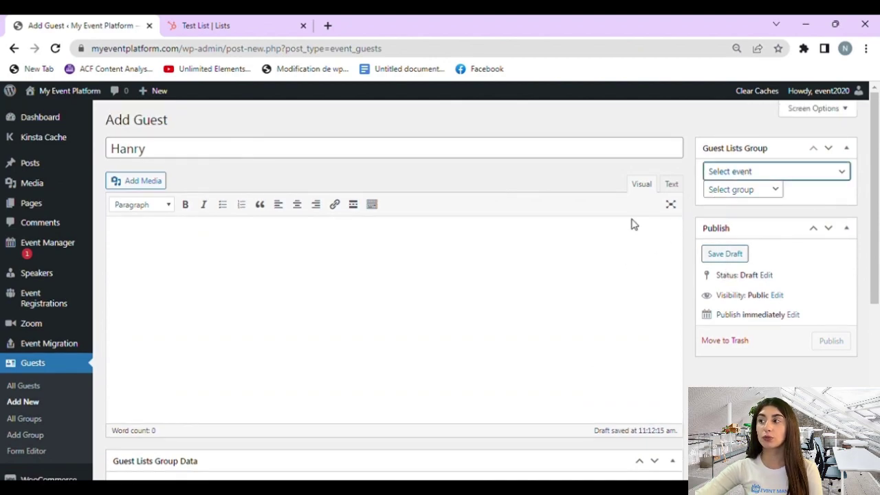
key(Down)
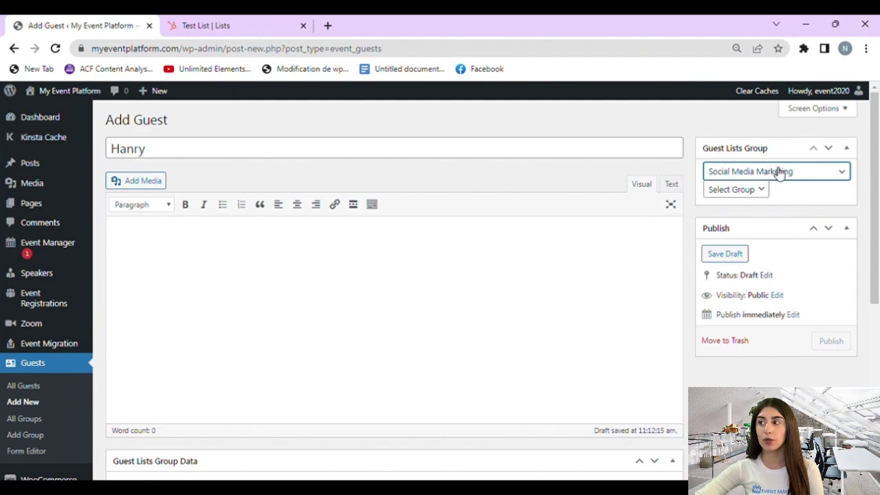
click(737, 198)
click(738, 259)
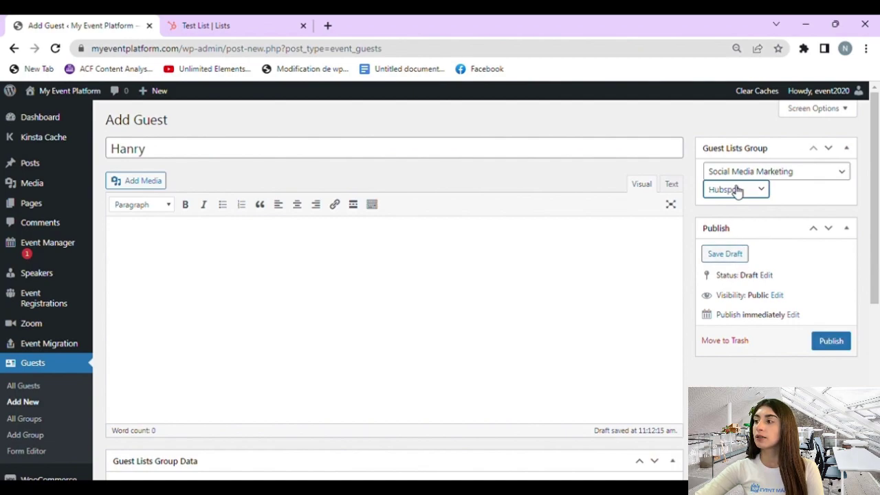
click(834, 340)
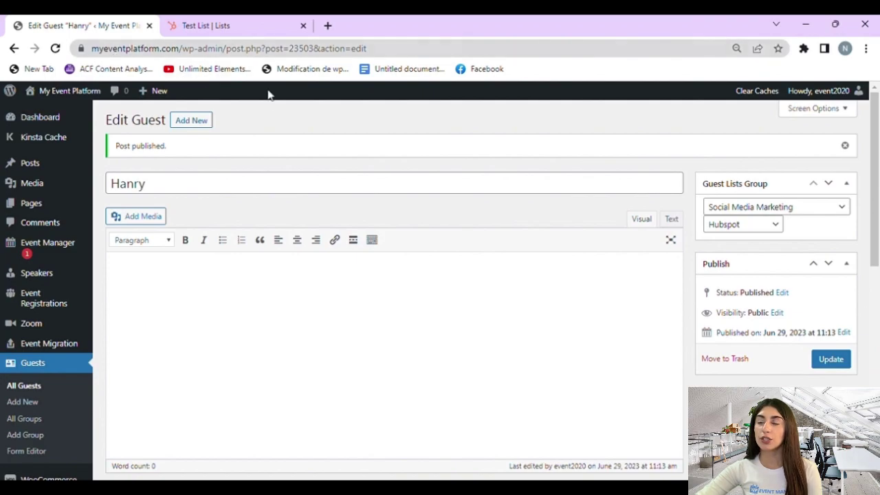
mouse_move(155, 91)
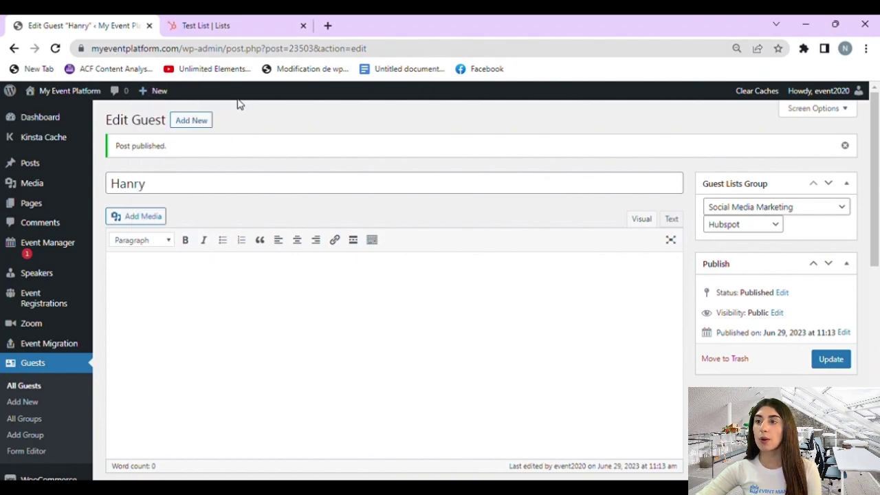
click(222, 26)
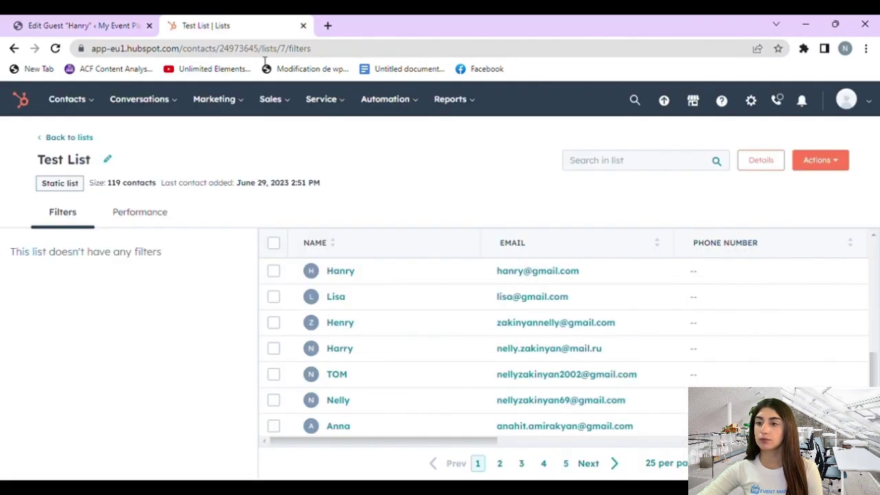